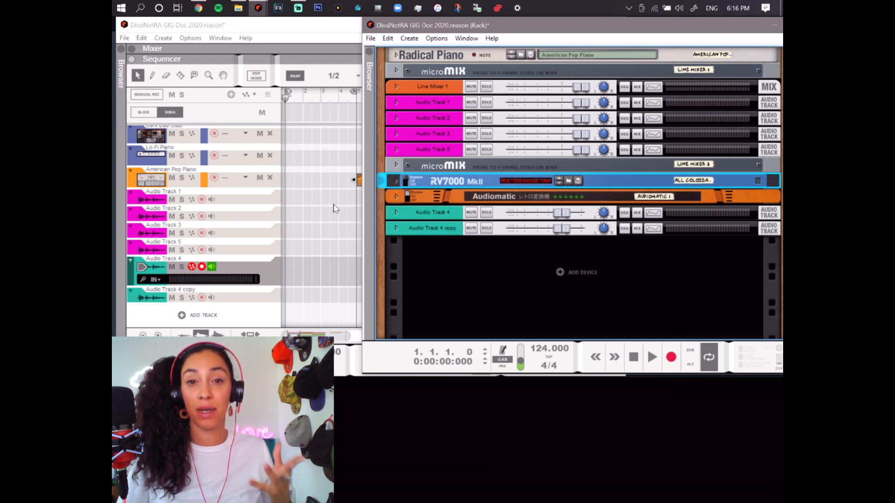
Step: Select the American Pop Piano track and switch to Audio Track 5 to monitor the live microphone input
left_click(140, 180)
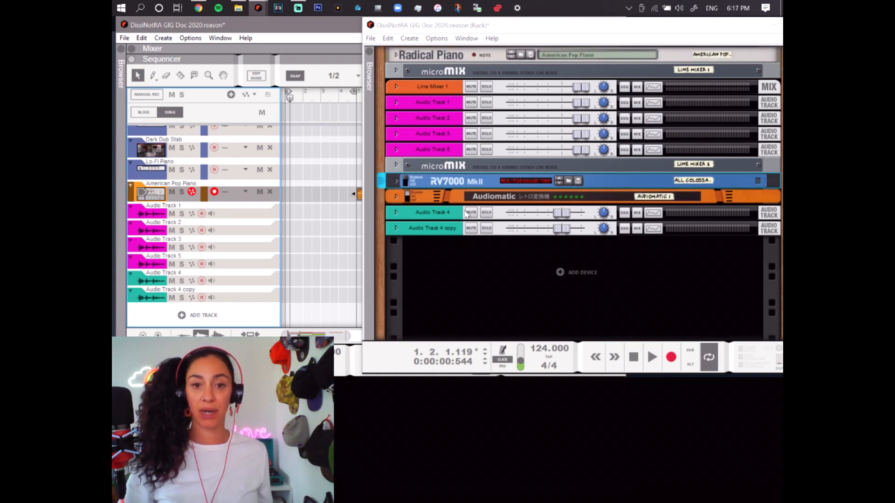
scroll(465, 215, "up", 3)
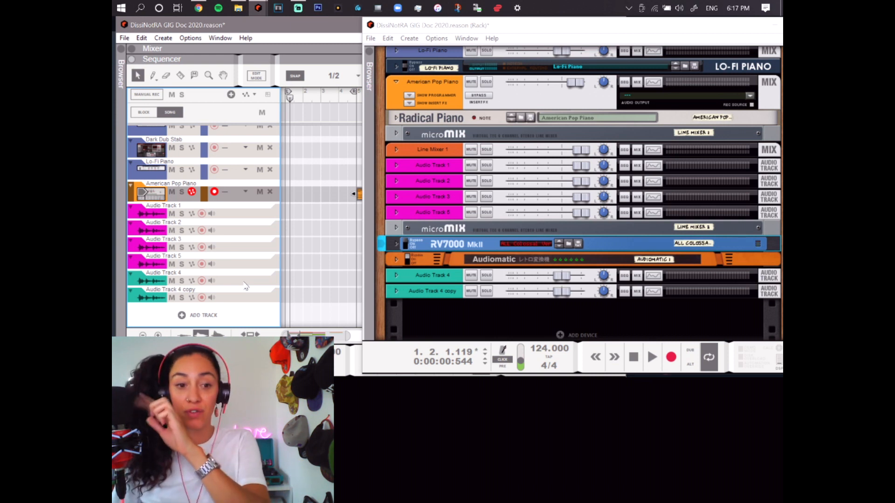
left_click(240, 267)
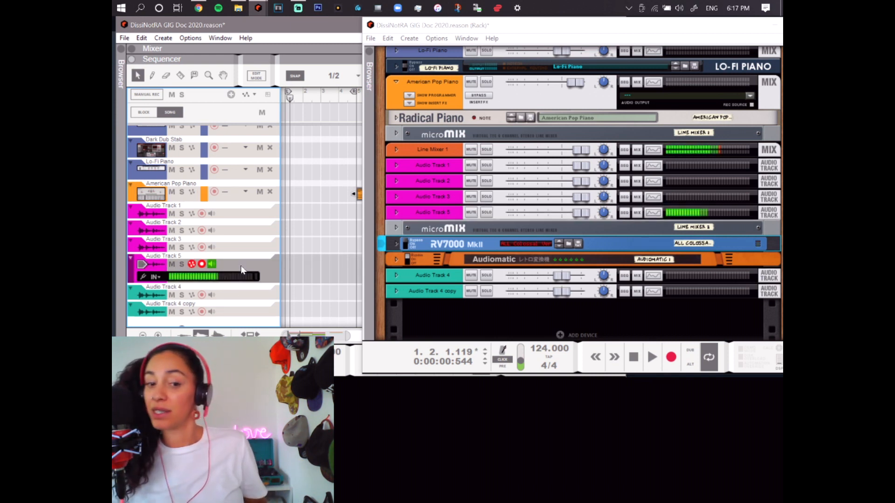
Step: Record a short take on Audio Track 4 and play it back without the rack effects
left_click(257, 299)
scroll(270, 279, "down", 1)
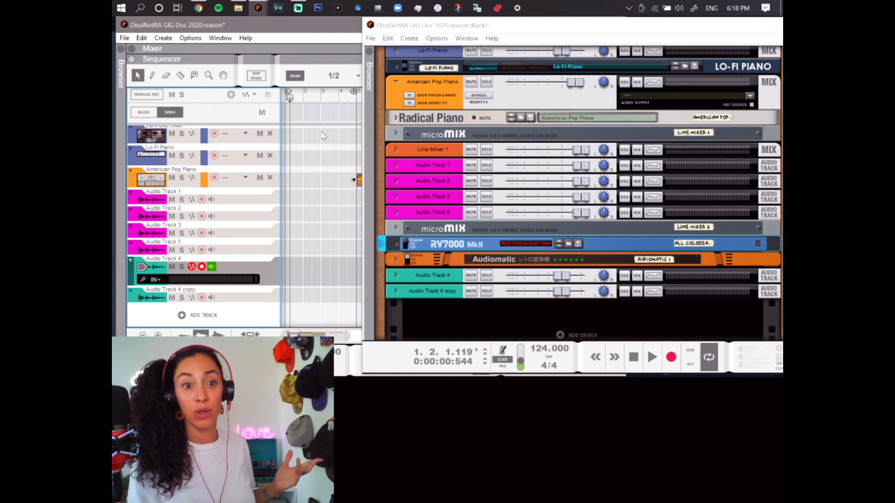
key("space")
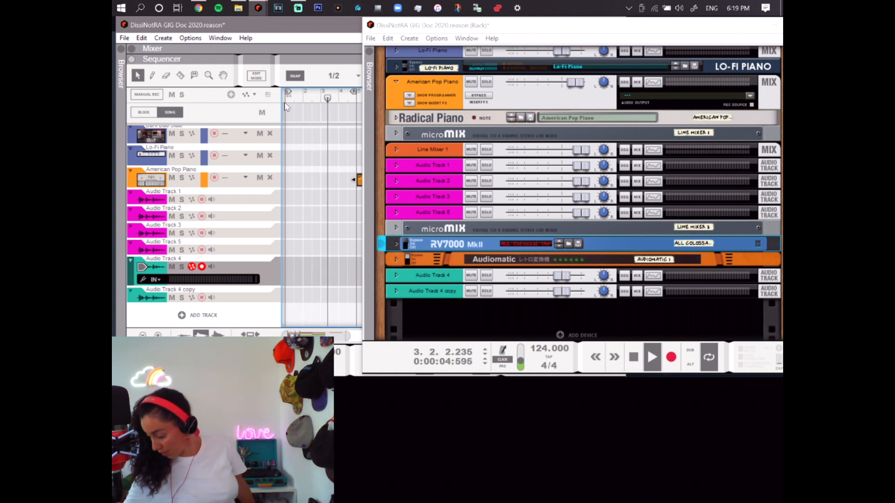
left_click(676, 359)
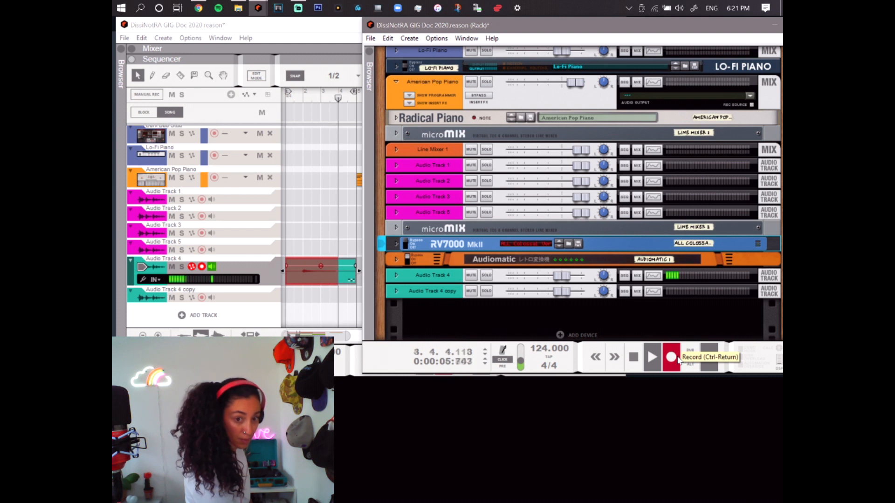
key("space")
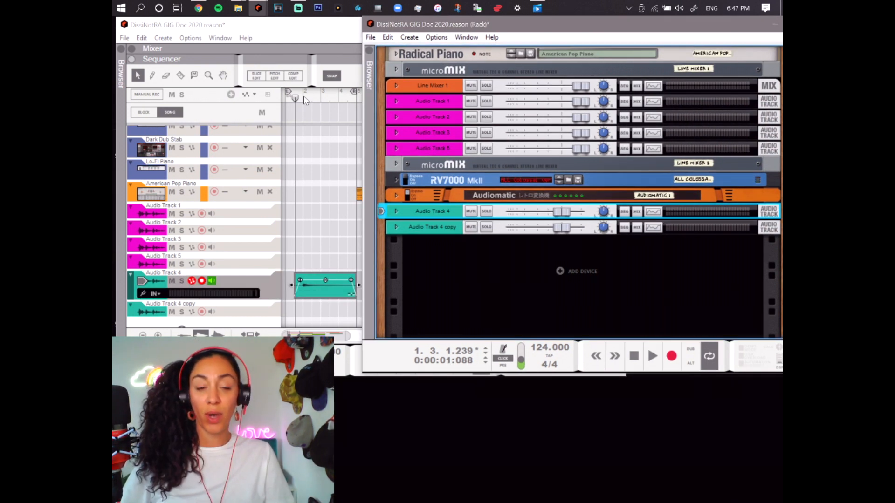
key("space")
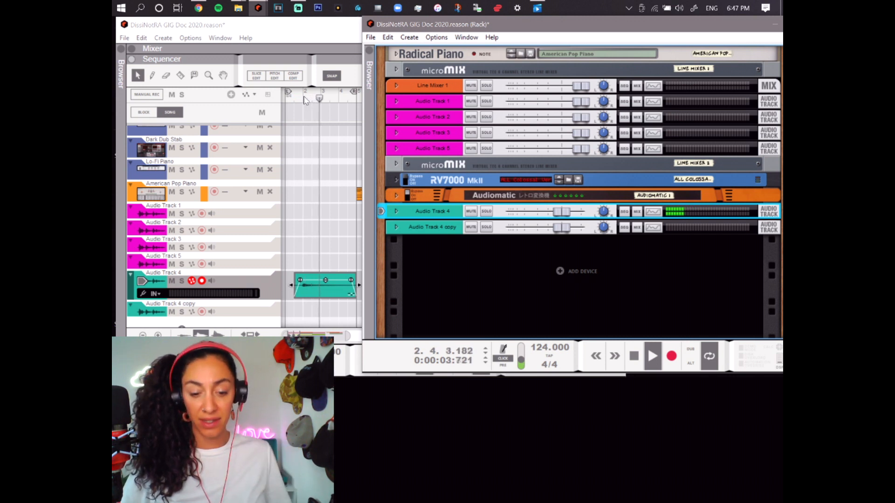
key("space")
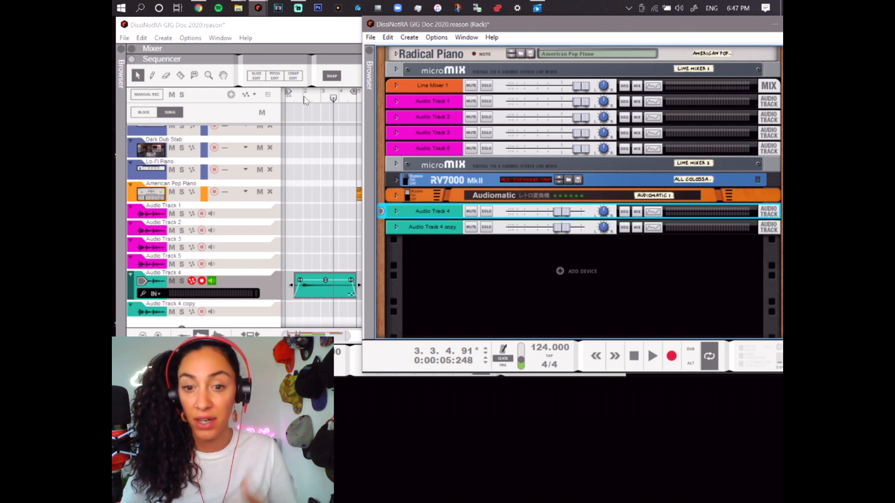
Step: Expand the Audiomatic, turn it on with the Vinyl preset, and play the recorded clip
left_click(396, 195)
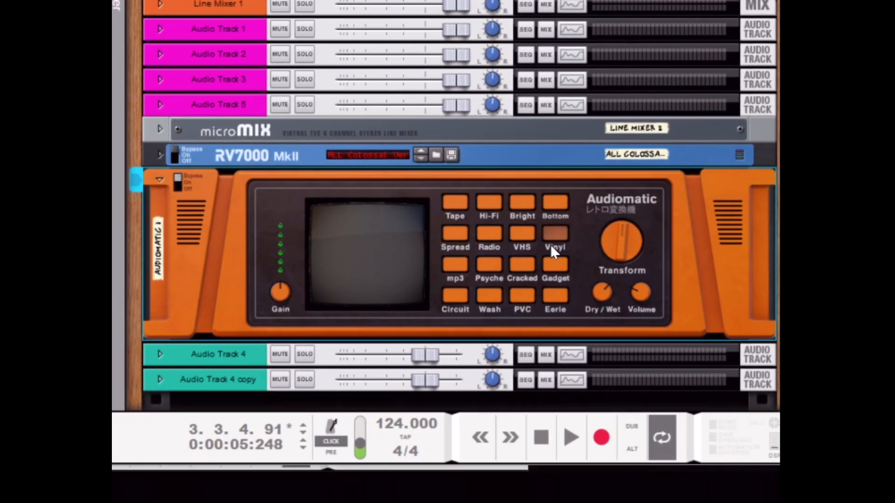
left_click(555, 233)
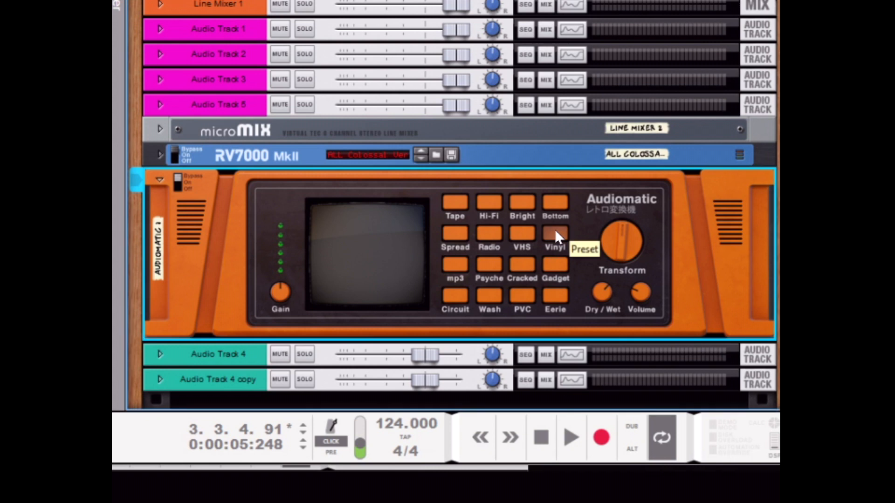
left_click(178, 178)
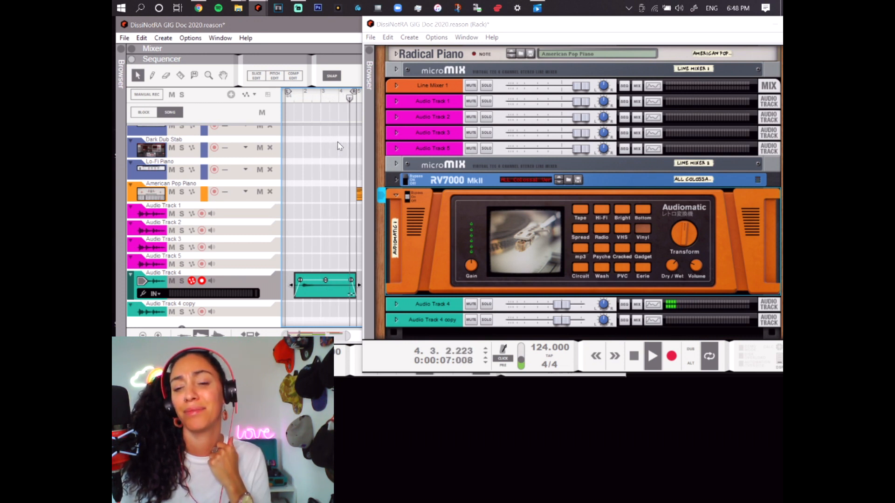
key("space")
Step: Try the Tape preset on the Audiomatic and play the clip through it
left_click(580, 212)
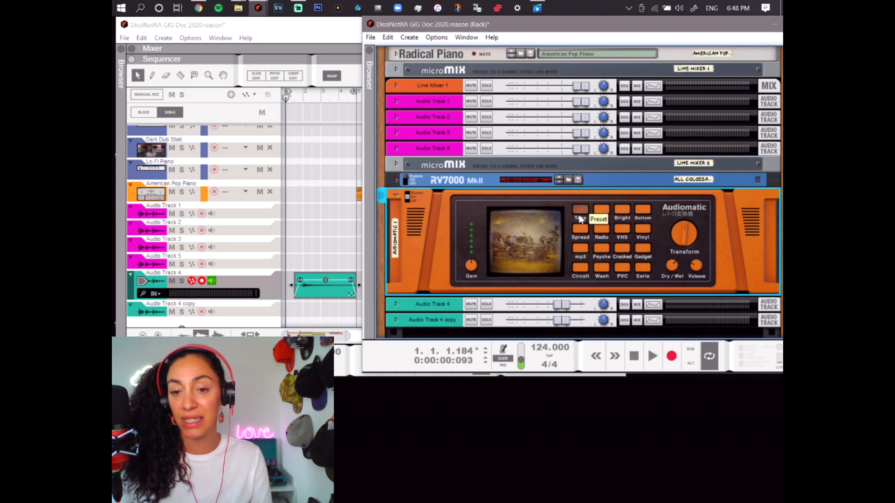
left_click(303, 99)
key("space")
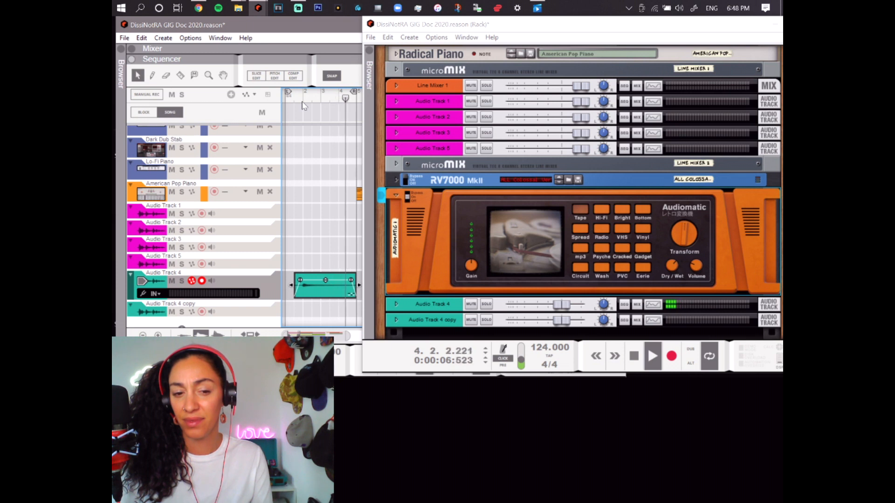
key("space")
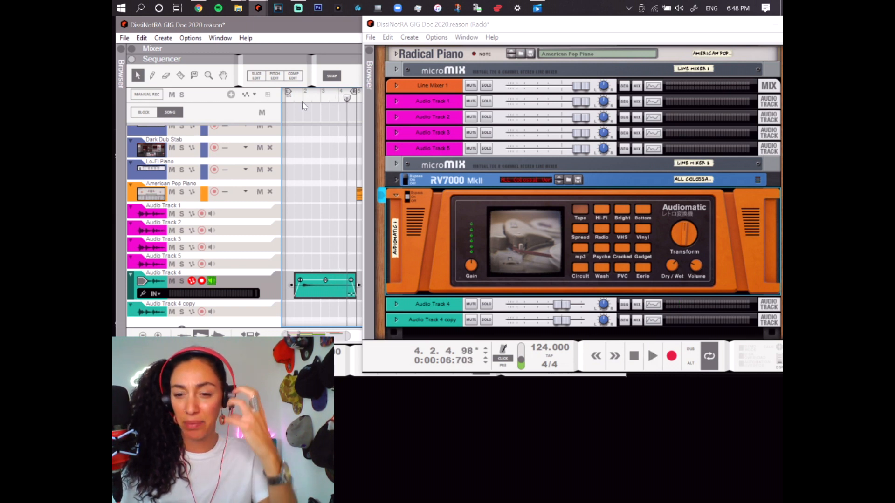
Step: Change the Audiomatic preset to Vinyl and play the recorded clip again
mouse_move(679, 235)
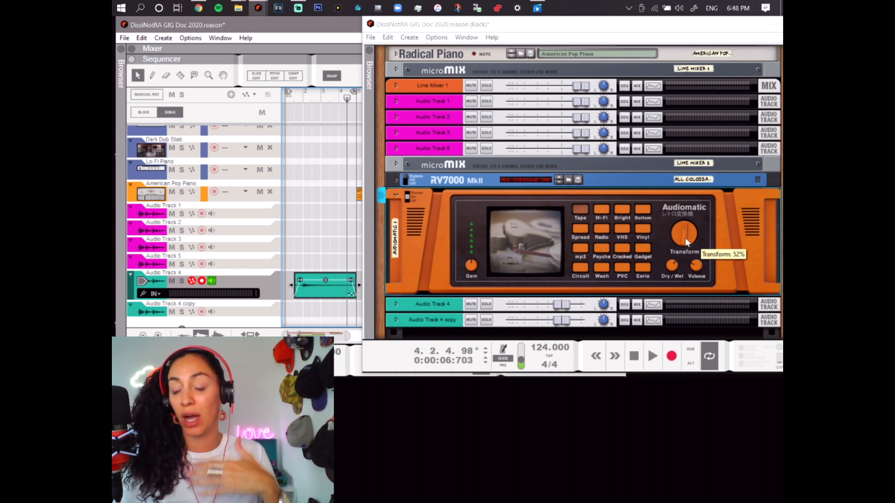
left_click(644, 231)
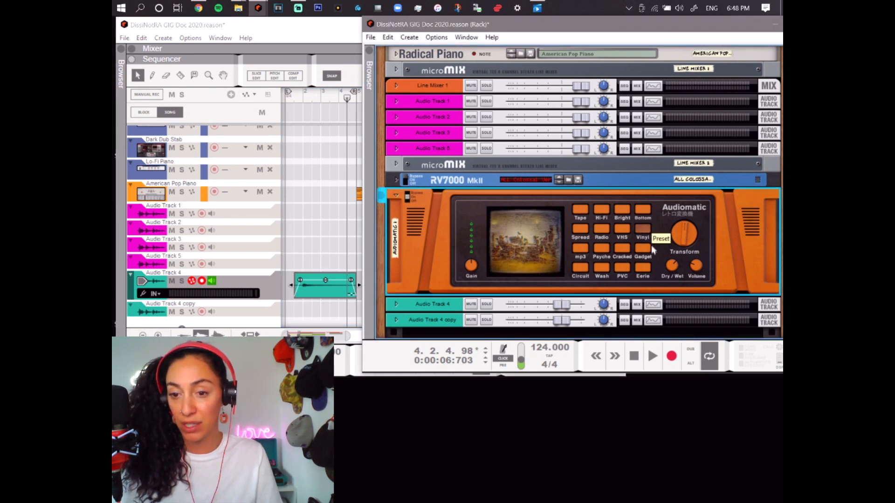
mouse_move(672, 272)
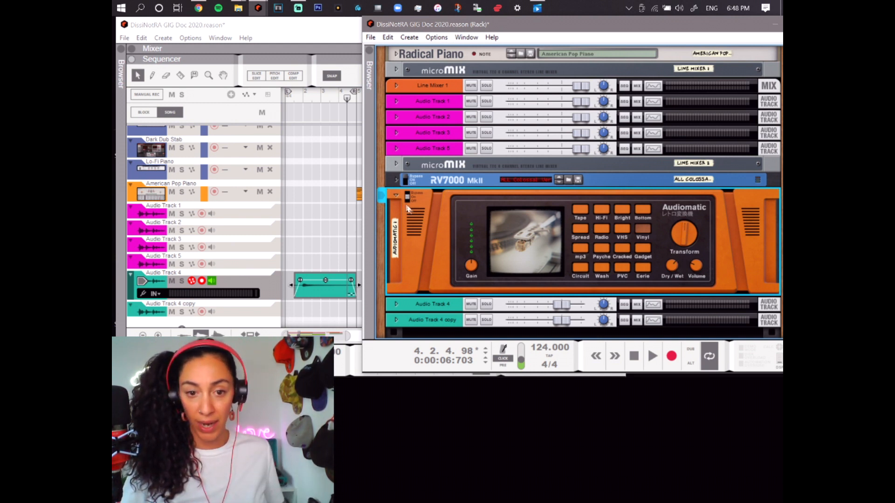
left_click(303, 98)
key("space")
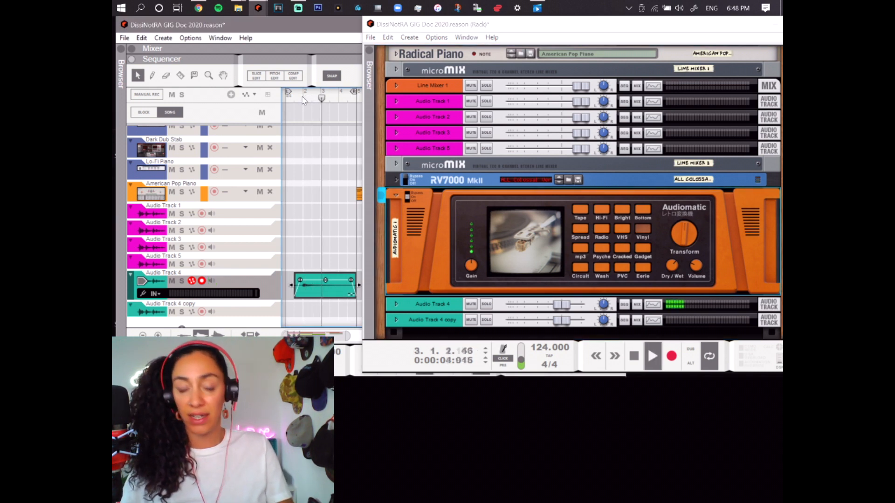
key("space")
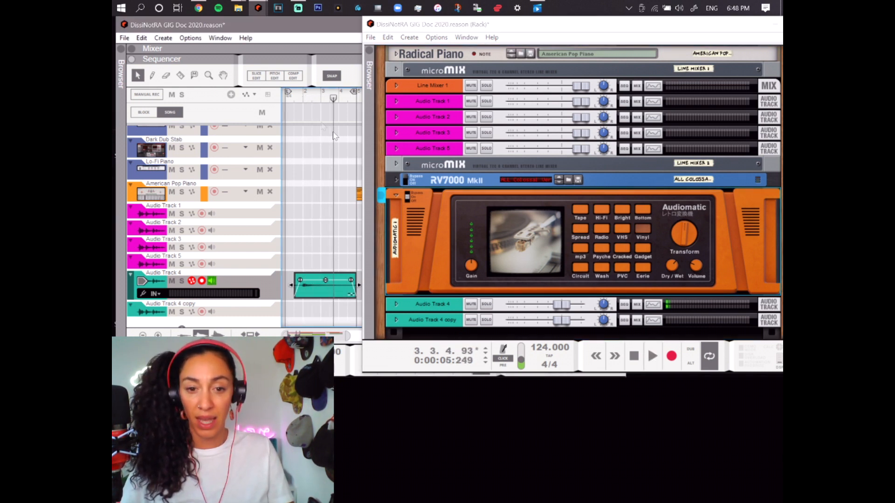
Step: Activate the RV7000 MkII reverb, collapse the Audiomatic, and play the recorded clip
left_click(396, 179)
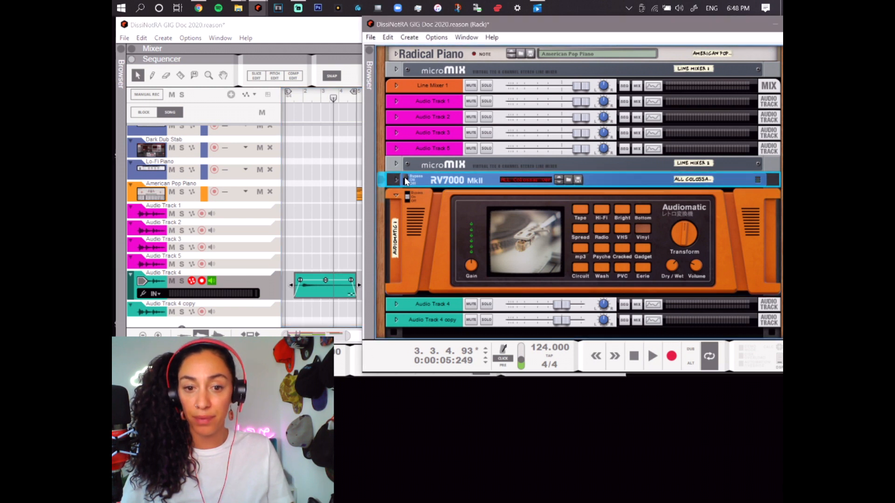
left_click(396, 196)
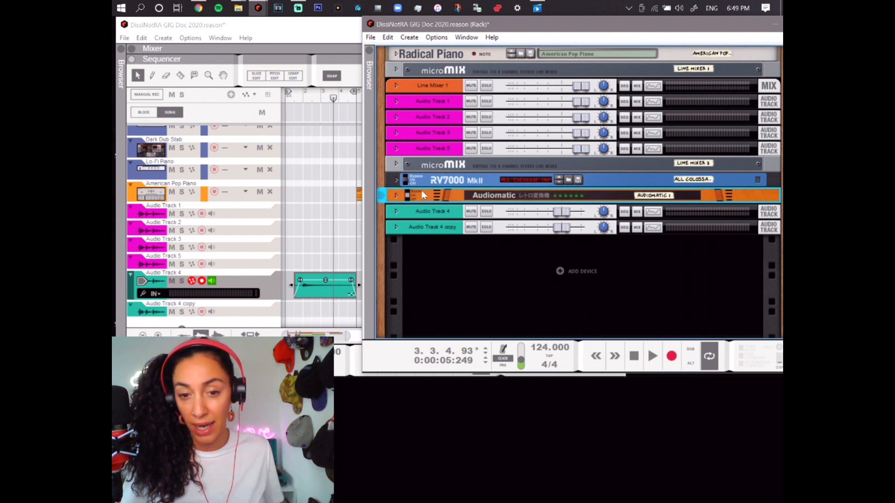
left_click(297, 100)
left_click(301, 102)
key("space")
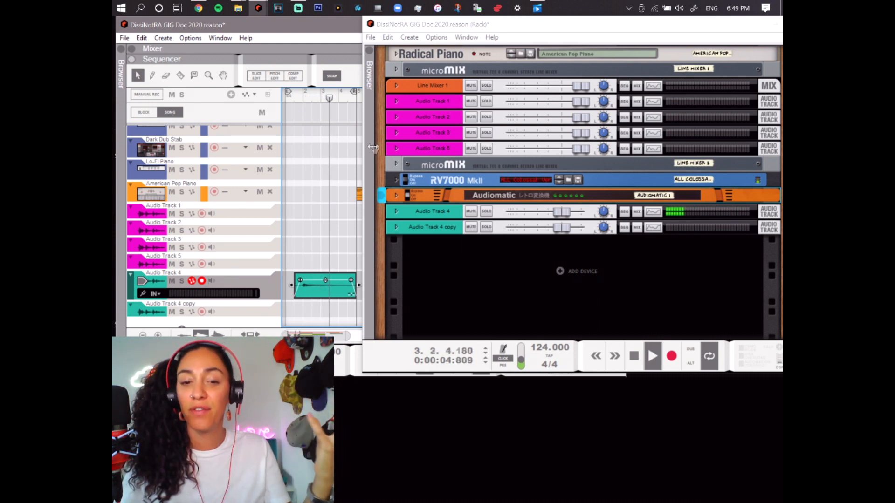
Step: Expand the RV7000 MkII to examine its Dry-Wet control during playback, and collapse it again
left_click(397, 180)
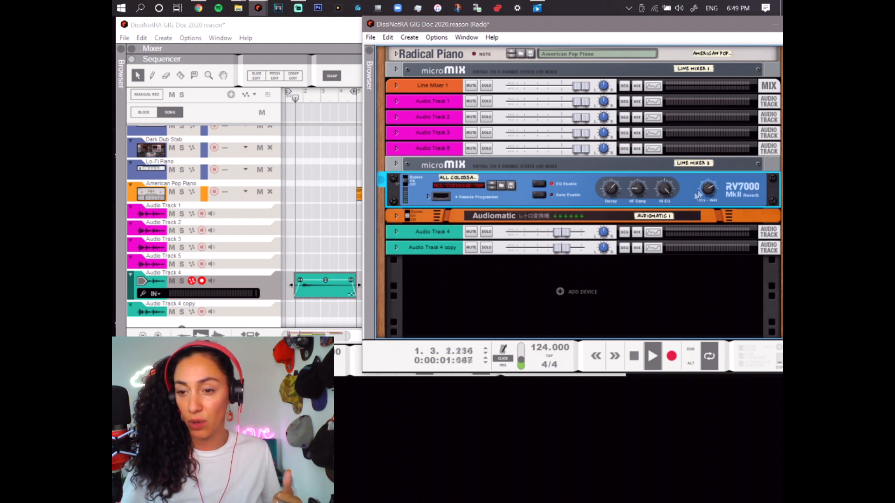
mouse_move(707, 190)
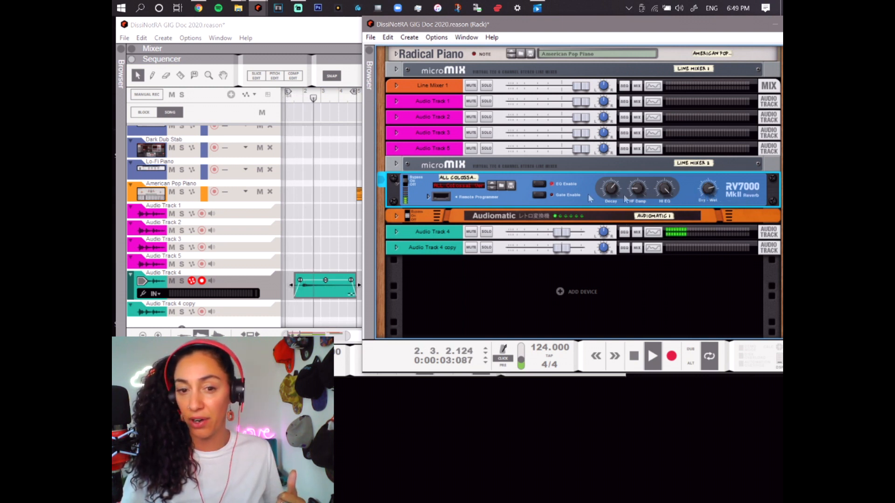
left_click(397, 185)
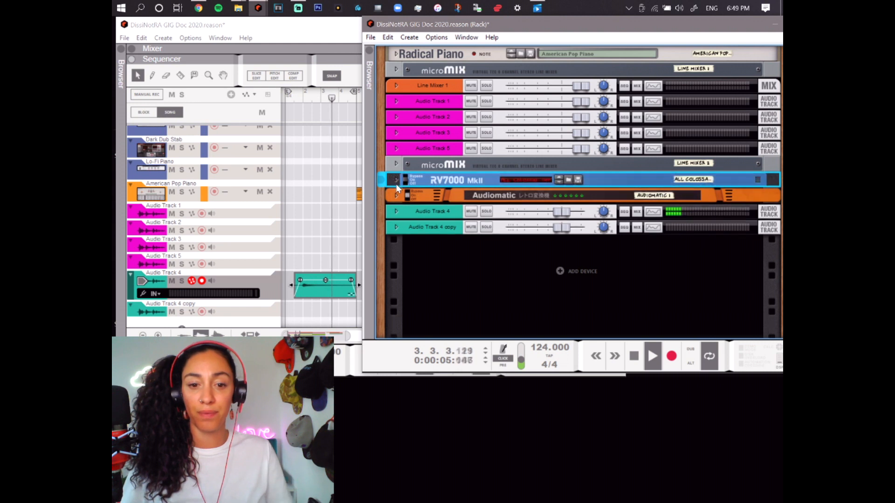
key("space")
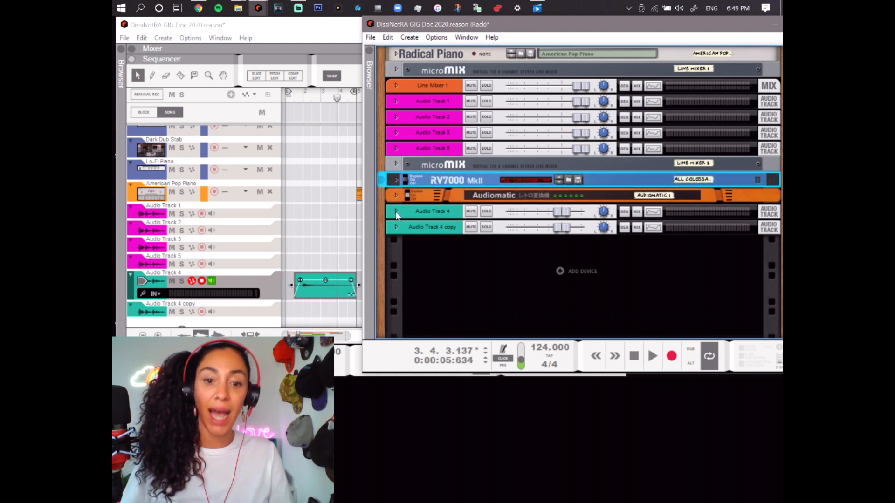
Step: Expand Audio Track 4 and its Synchronous insert effect, and play the clip with the Breather patch
left_click(396, 212)
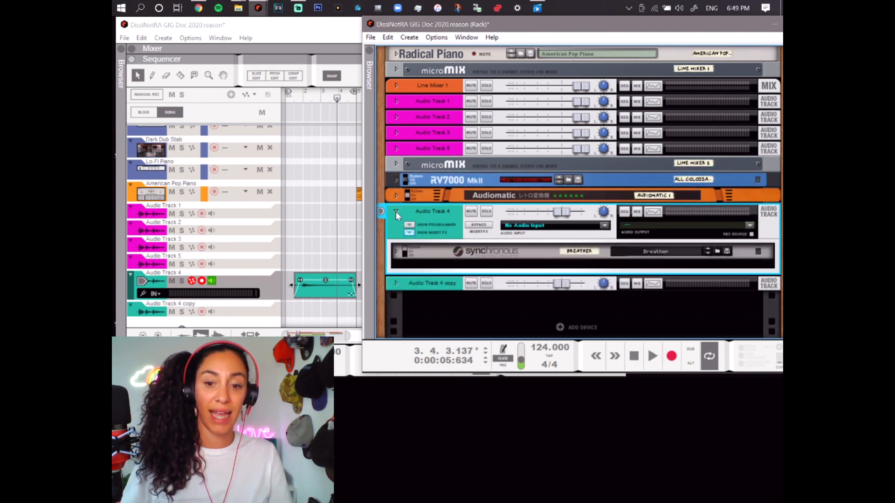
left_click(397, 252)
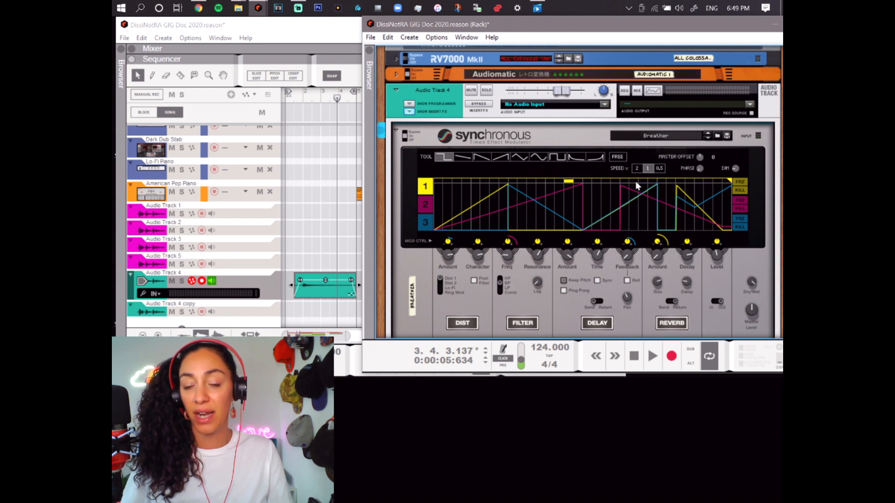
left_click(303, 99)
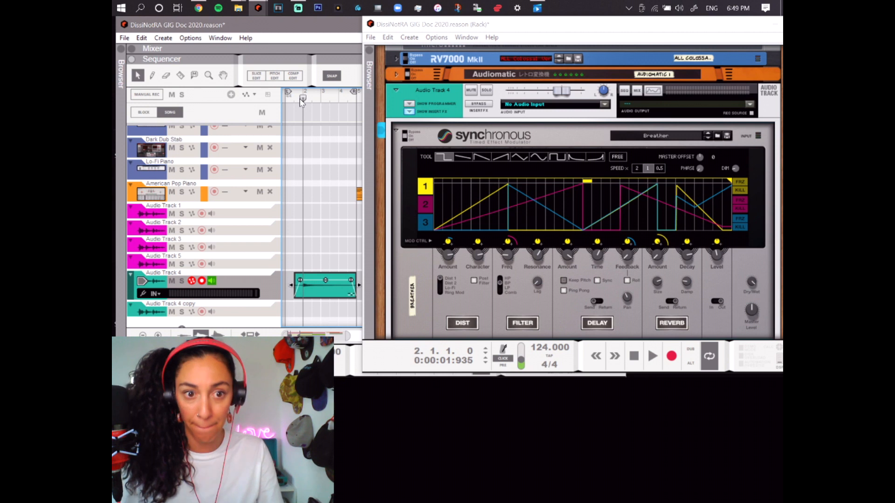
key("space")
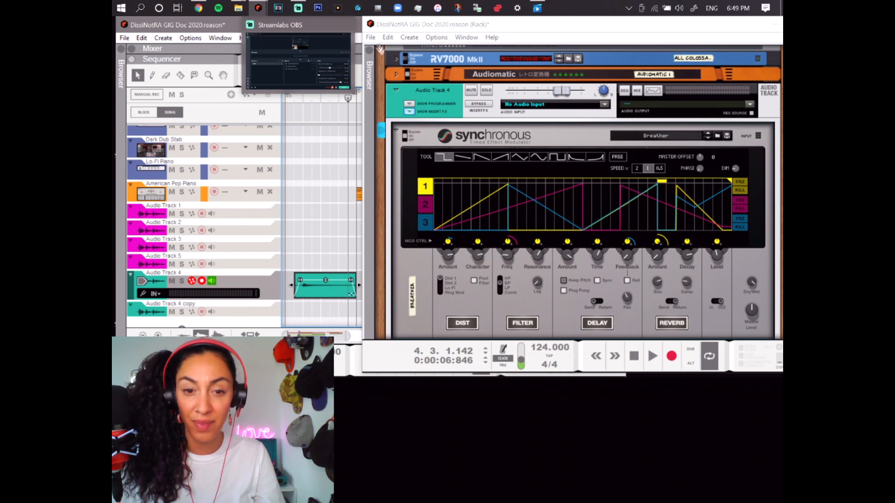
Step: Collapse the Synchronous effect and Audio Track 4 in the rack
left_click(398, 133)
left_click(396, 131, "alt")
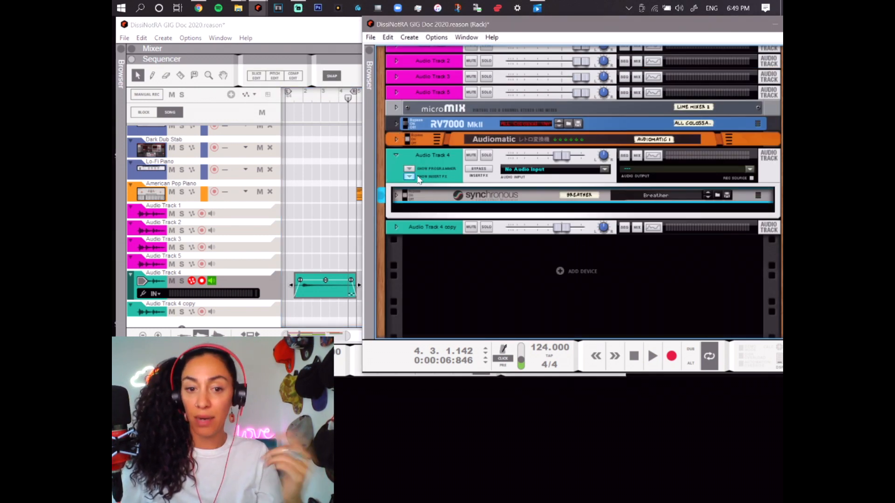
scroll(396, 155, "up", 2)
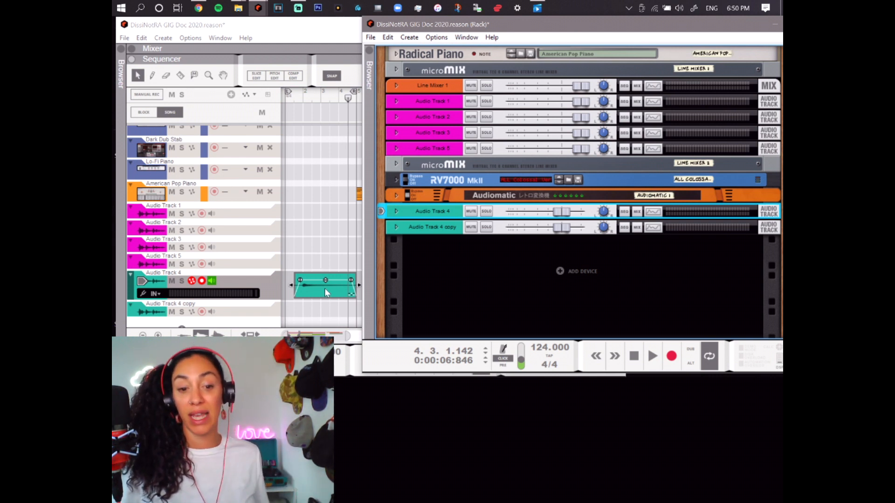
Step: Move the left loop locator to the start of the Audio Track 4 clip and open the loop export as an audio file
left_click(290, 95)
left_click_drag(290, 92, 299, 95)
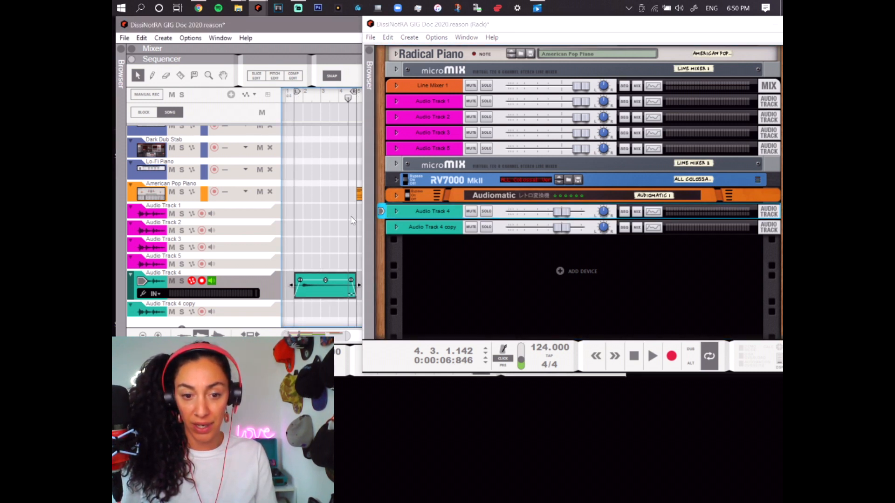
left_click(124, 38)
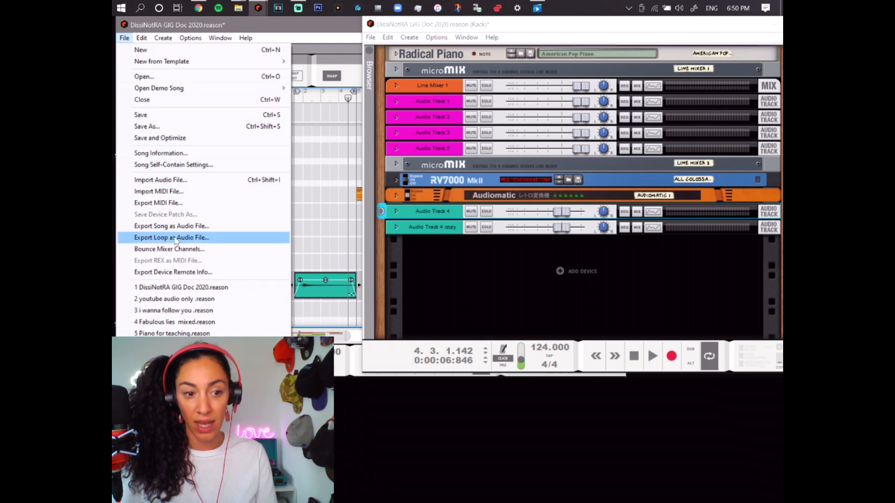
left_click(175, 237)
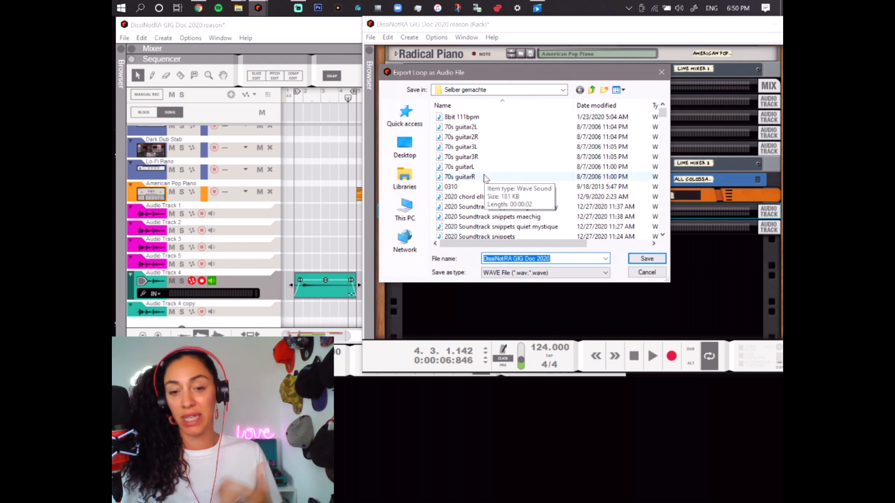
Step: Find and select Airy LoFi Piano july 2021 in the Selber gemachte folder, and cancel the loop export
scroll(485, 177, "down", 10)
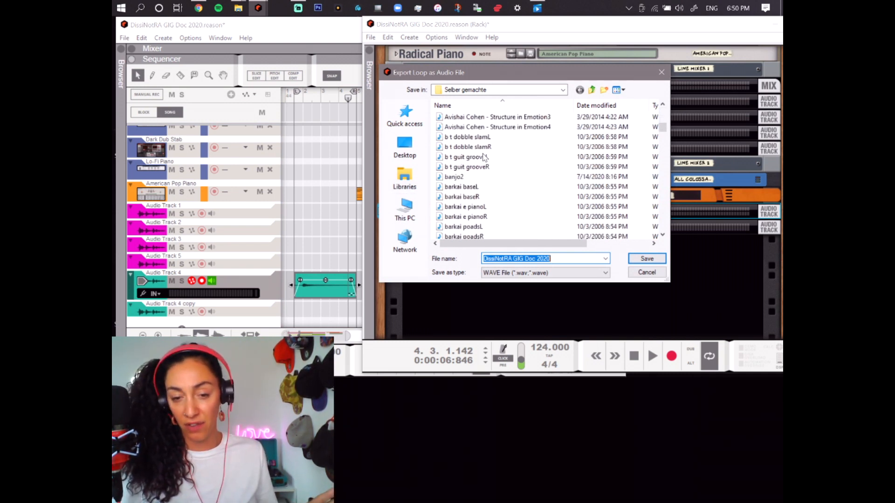
scroll(485, 158, "up", 5)
left_click(513, 167)
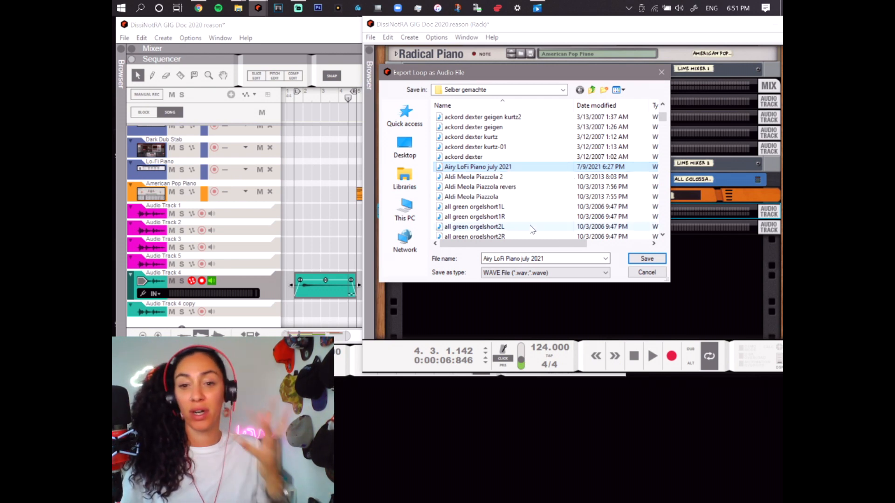
left_click(646, 273)
Step: Move the Audio Track 4 clip past the end of the loop and return the left locator to bar 1
left_click_drag(322, 293, 384, 293)
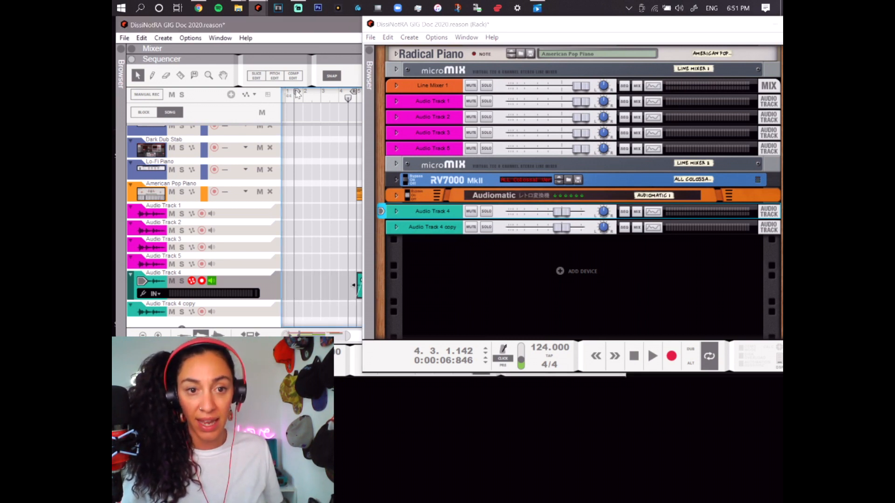
left_click_drag(297, 92, 289, 91)
Step: Select the NN19 1 track, expand its NN-19 sampler, and browse its samples at Airy LoFi Piano july 2021.wav before closing the browser
scroll(332, 183, "up", 10)
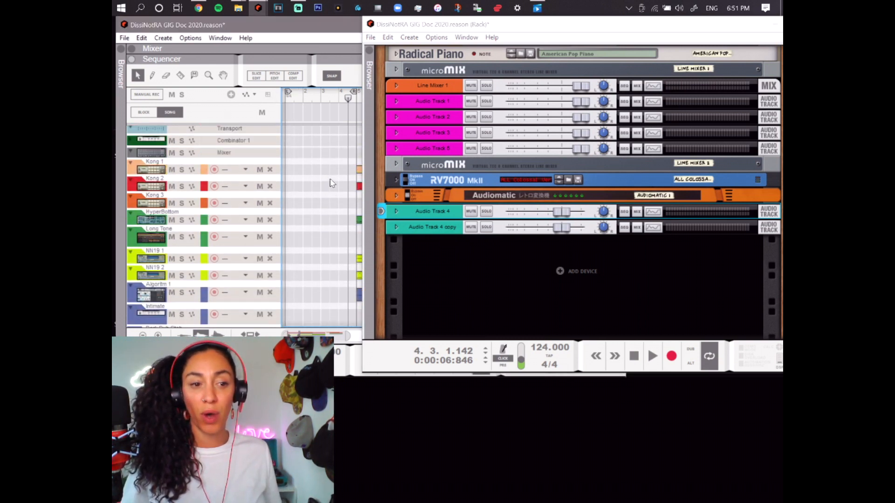
left_click(138, 259)
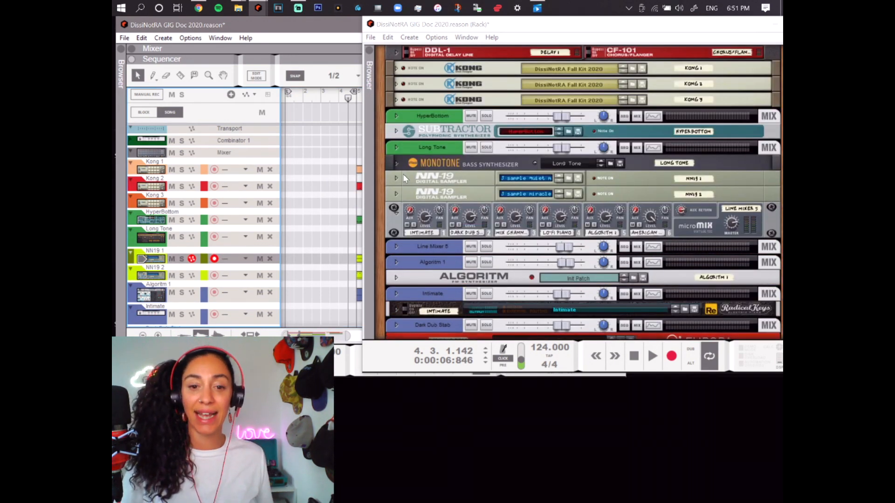
left_click(396, 180)
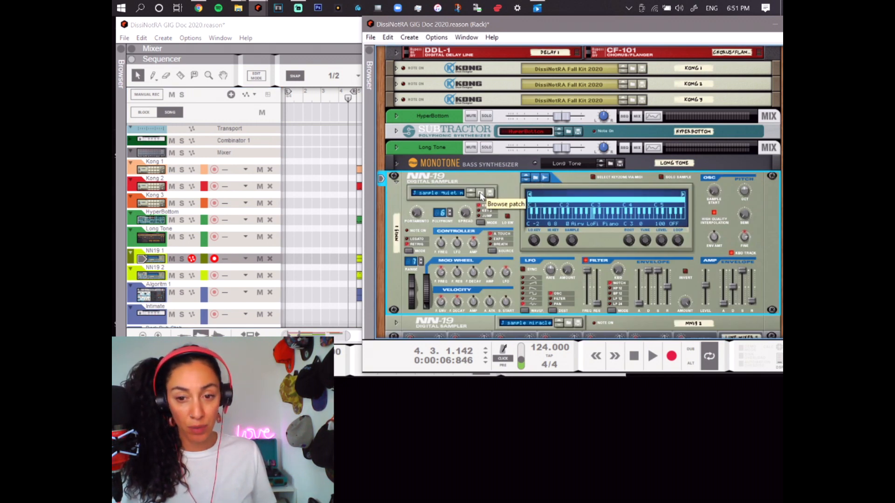
left_click(536, 178)
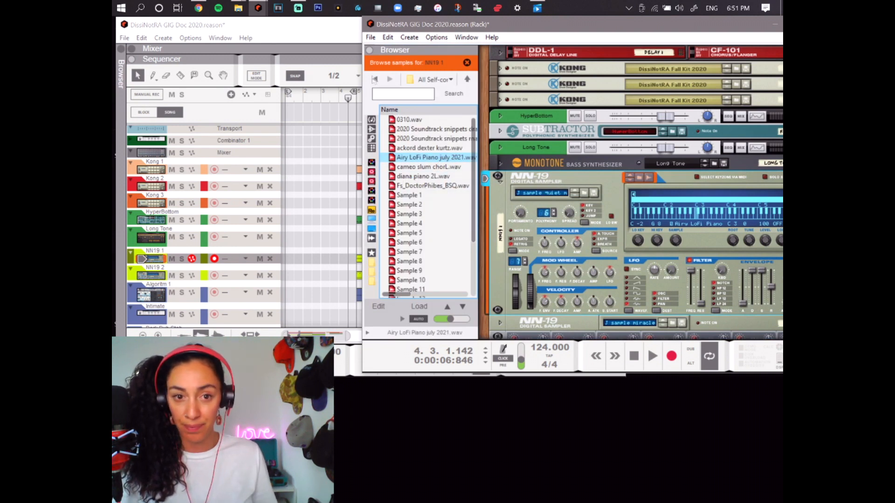
left_click(369, 50)
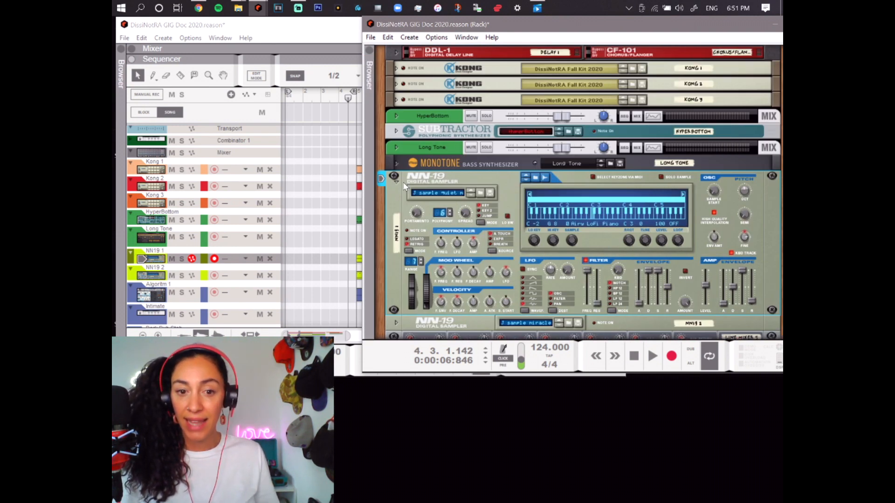
Step: Open Airy LoFi Piano july 2021.wav in the NN-19's sample editor and select its whole waveform
right_click(575, 240)
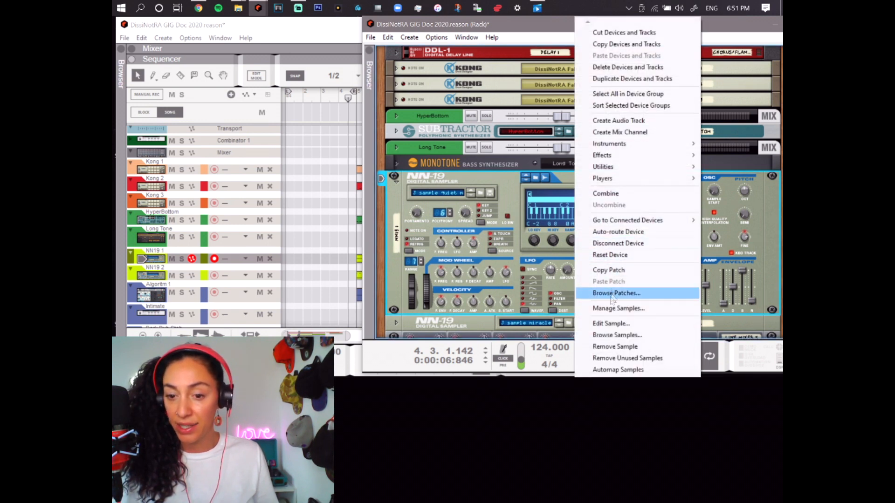
left_click(611, 324)
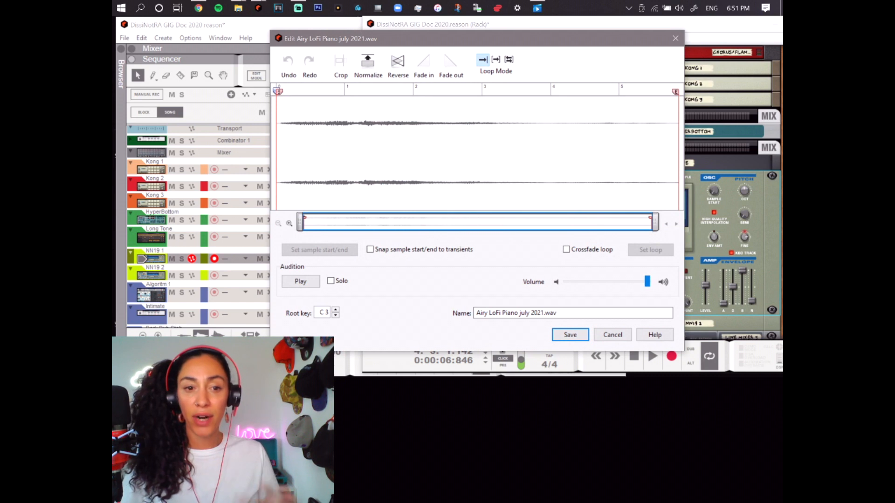
left_click_drag(277, 154, 679, 154)
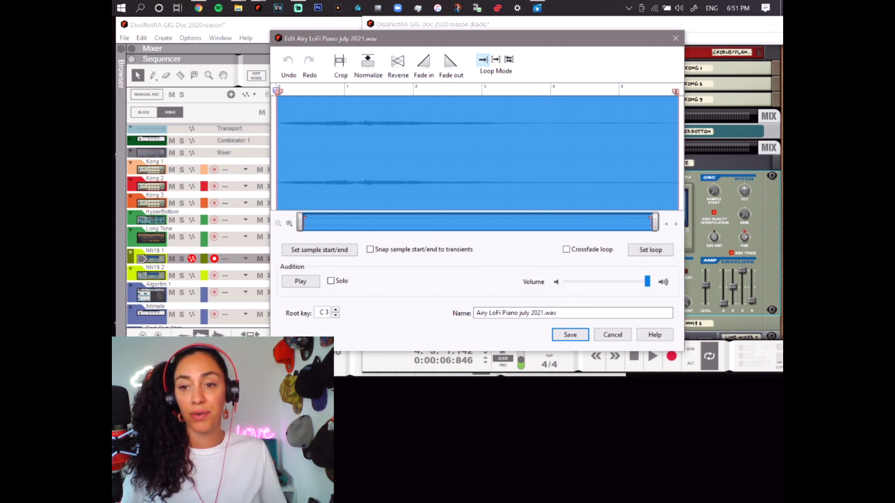
left_click_drag(639, 153, 678, 154)
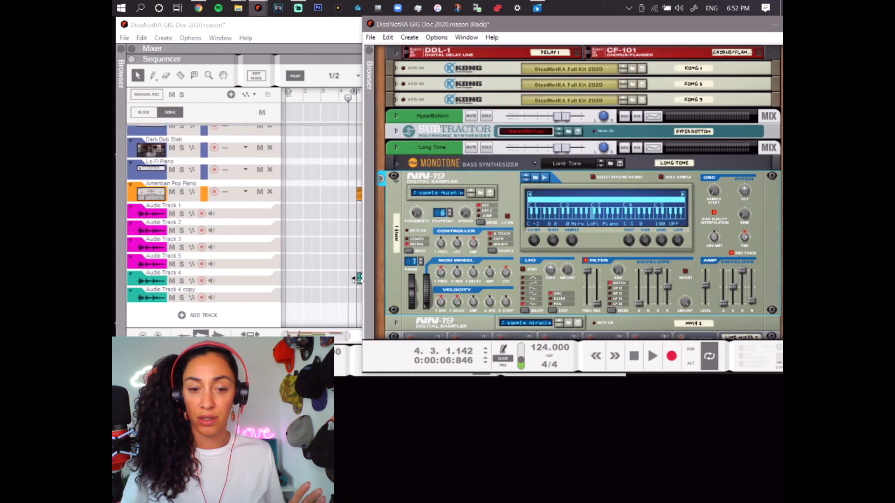
Step: Move the Audio Track 4 clip back inside the loop near bar 1 and play the loop
left_click(350, 182)
scroll(350, 183, "down", 2)
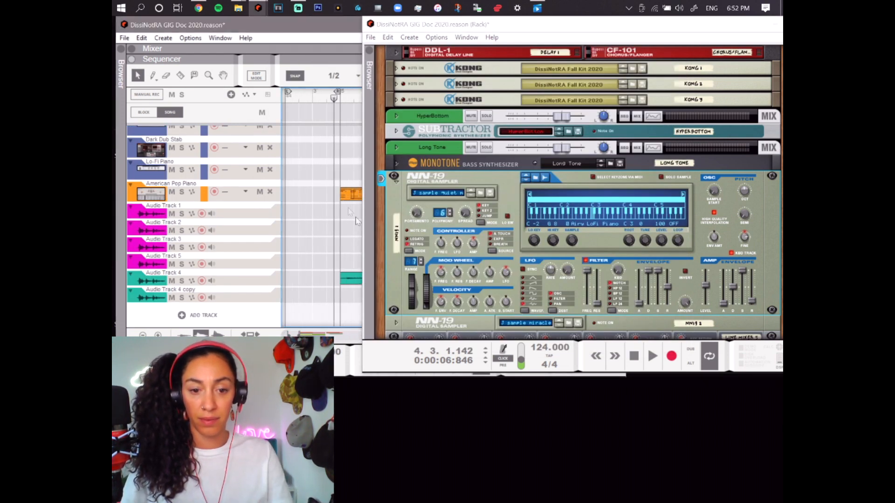
left_click_drag(353, 282, 302, 275)
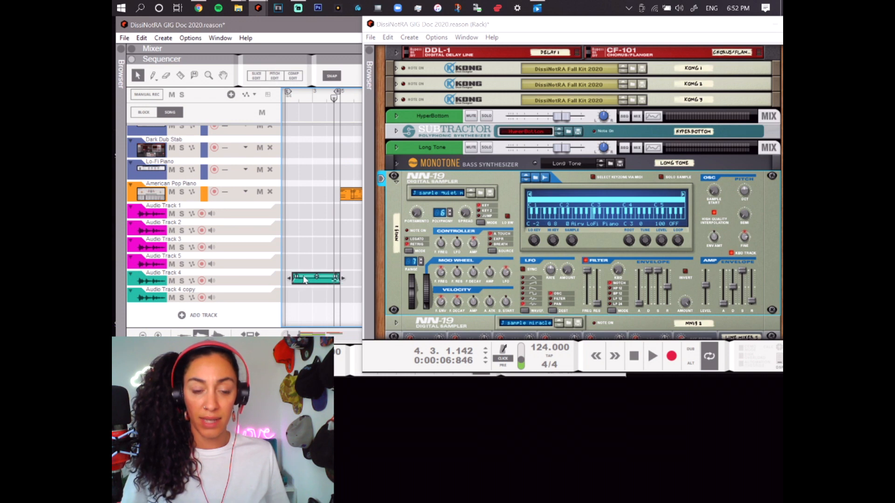
scroll(317, 241, "up", 2)
left_click_drag(318, 333, 314, 337)
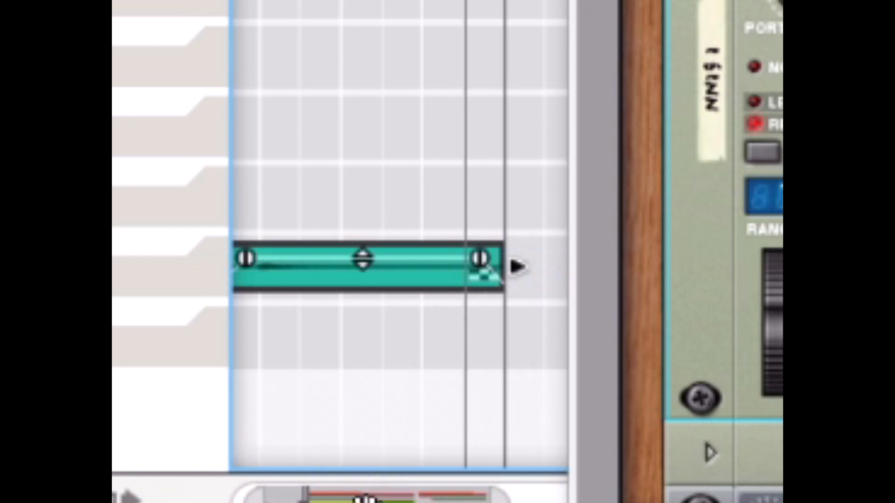
left_click_drag(367, 501, 358, 502)
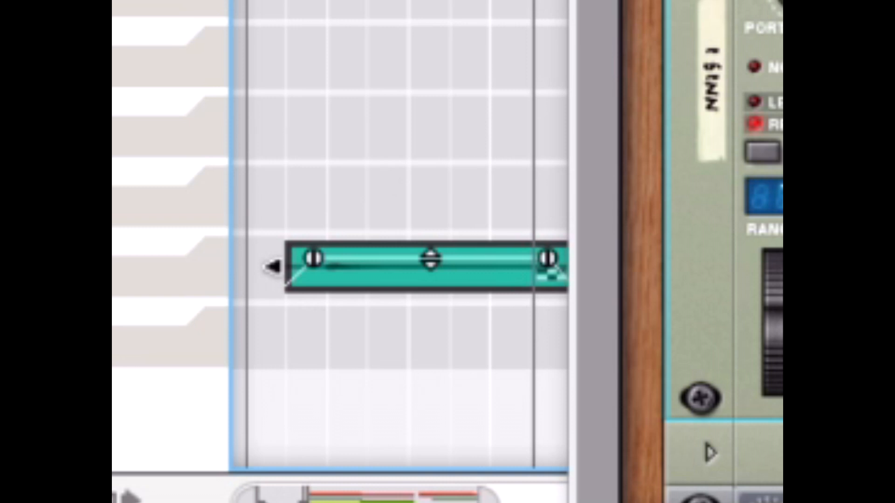
key("shift+Return")
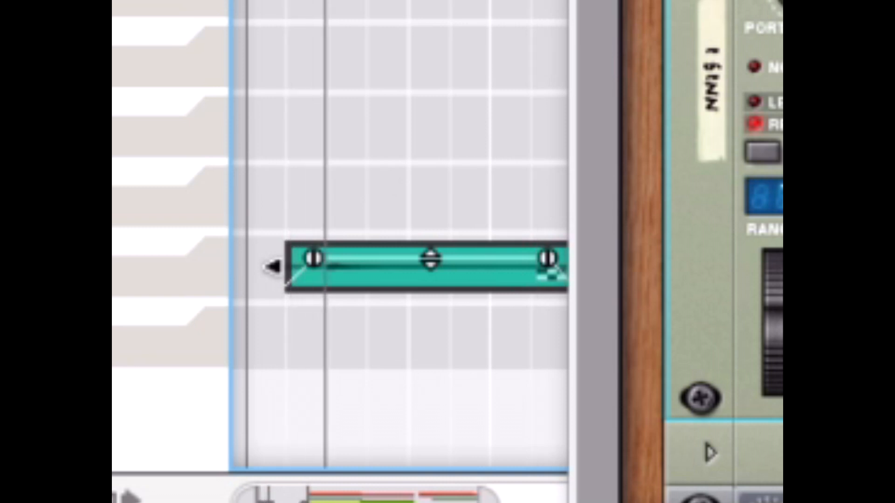
key("KP_7")
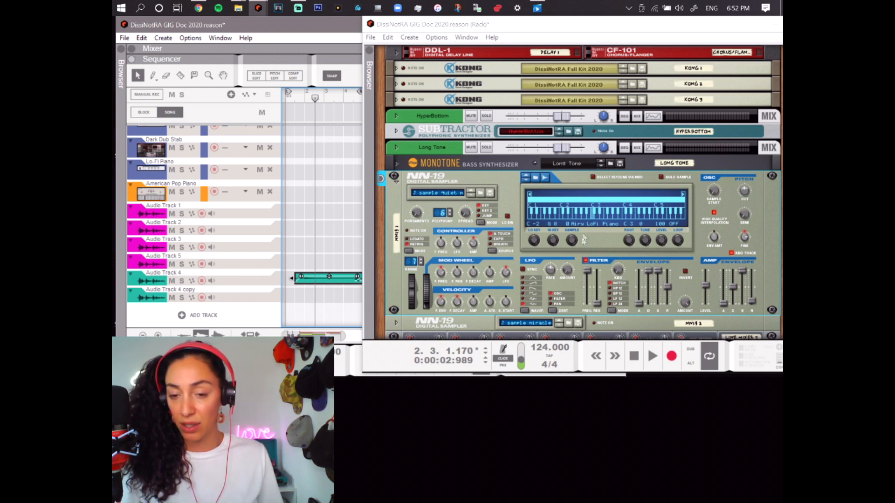
Step: Return the song position to bar 1 and move the Audio Track 4 clip out of the loop
left_click_drag(315, 99, 267, 102)
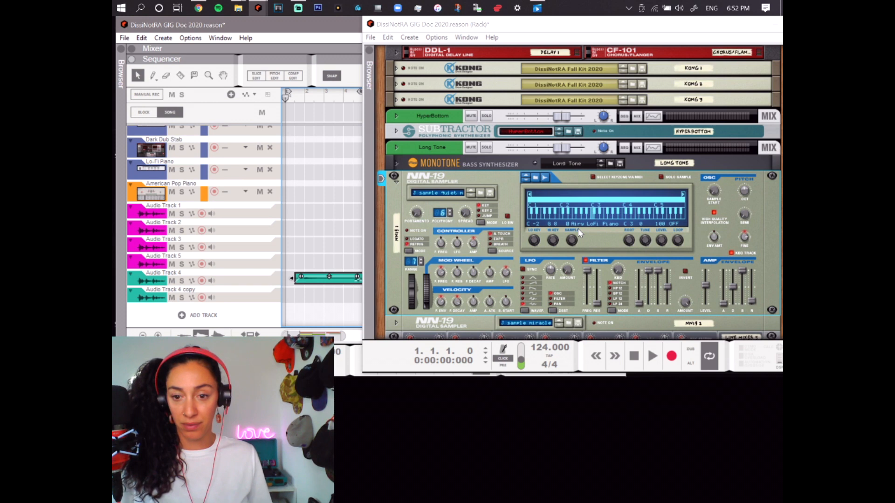
left_click_drag(320, 284, 369, 280)
scroll(169, 200, "up", 5)
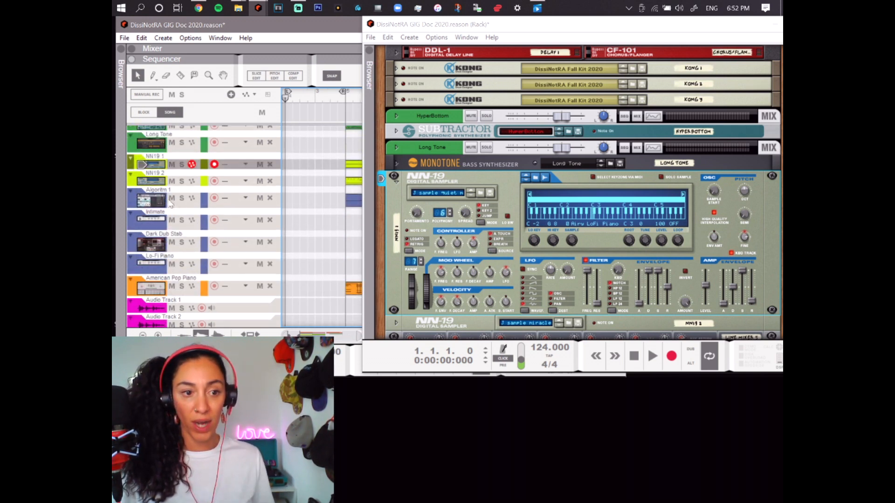
Step: Play the loop with the NN19 1 track selected, and place its clip at bar 1
left_click(136, 166)
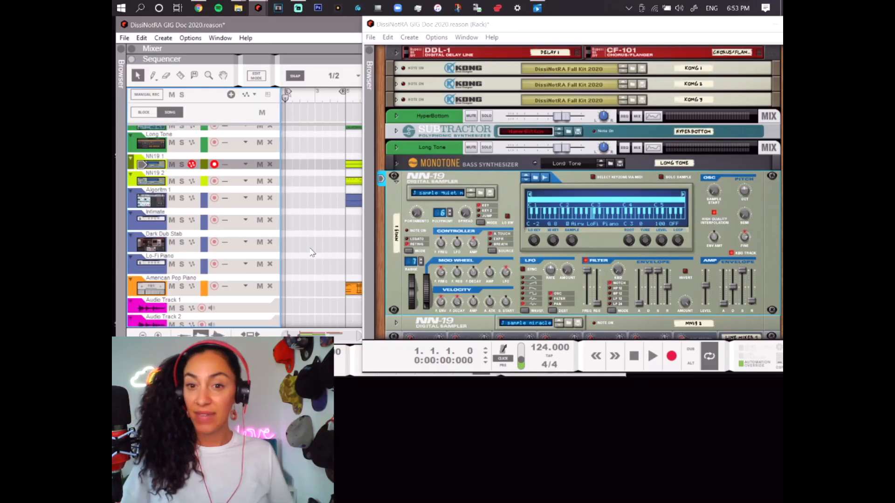
key("space")
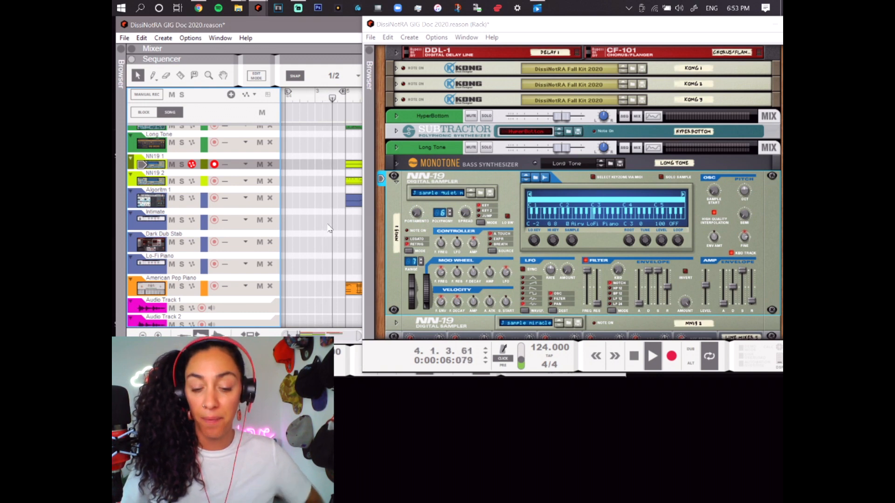
key("space")
left_click(284, 99)
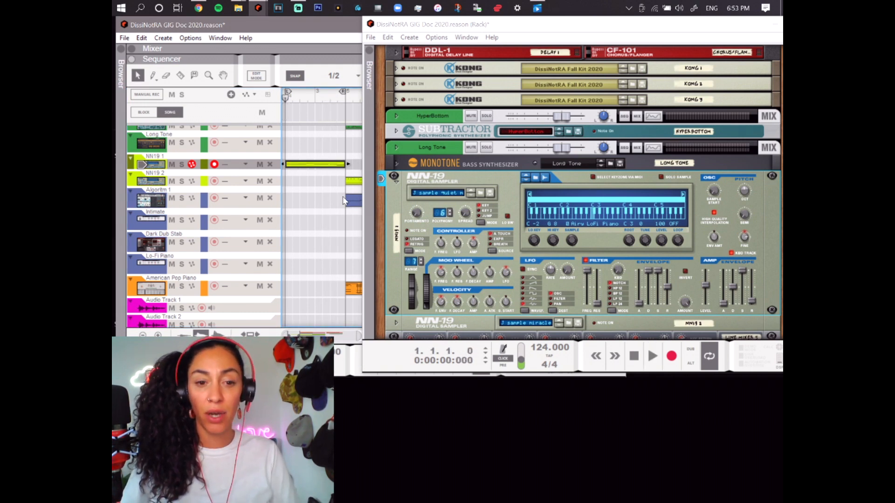
Step: Place the Kong 1 and Kong 2 clips at bar 1 and play them together with the NN19 1 clip
key("space")
scroll(339, 212, "up", 4)
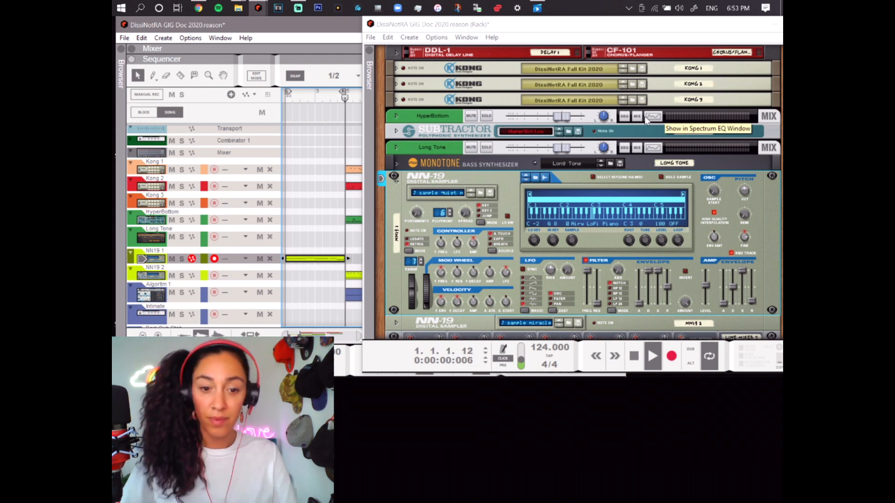
key("space")
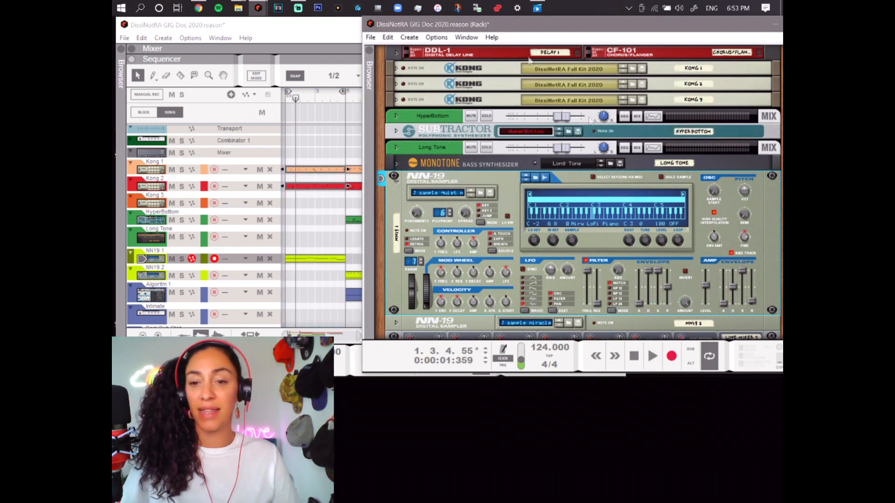
left_click(284, 102)
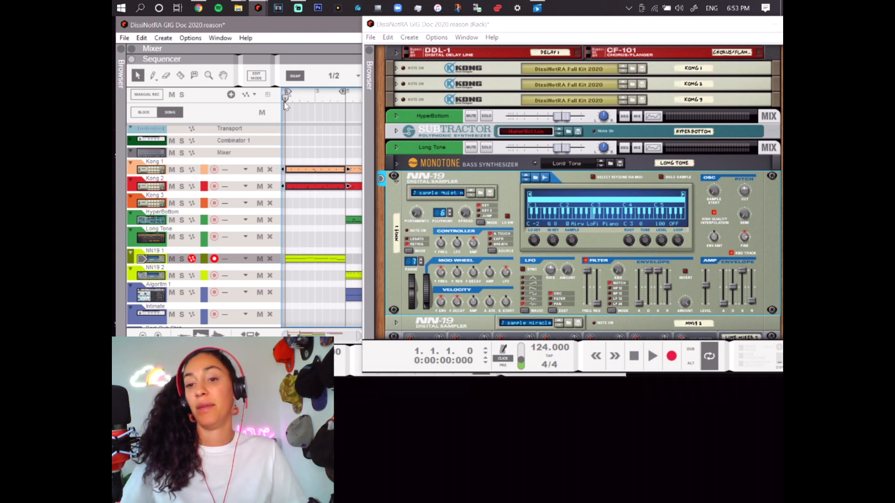
key("space")
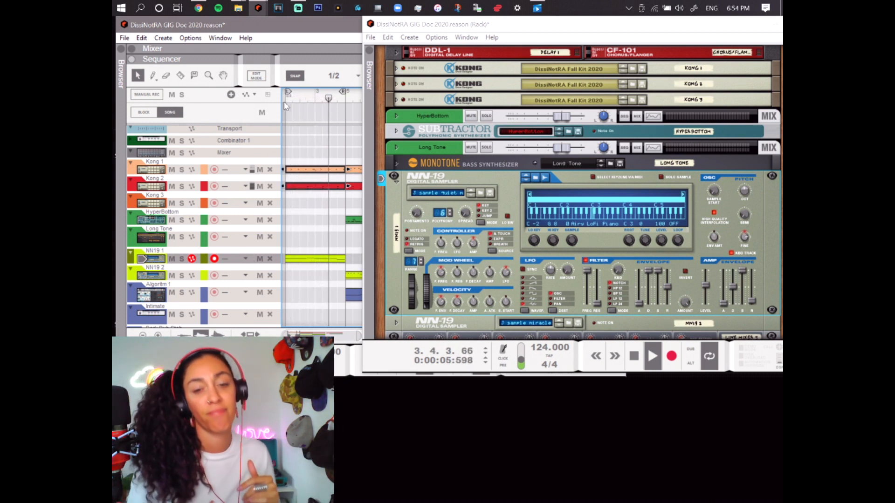
key("space")
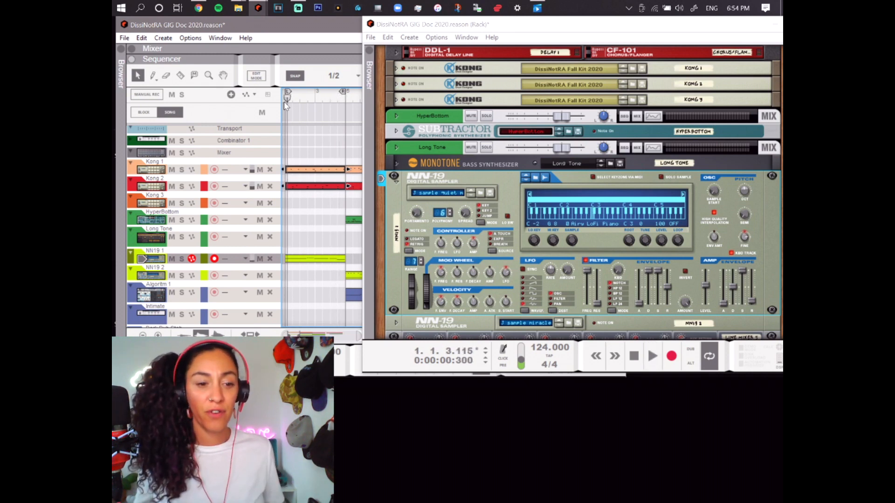
Step: Select the HyperBottom track and play the loop to perform the bass over the beat
left_click(136, 223)
key("space")
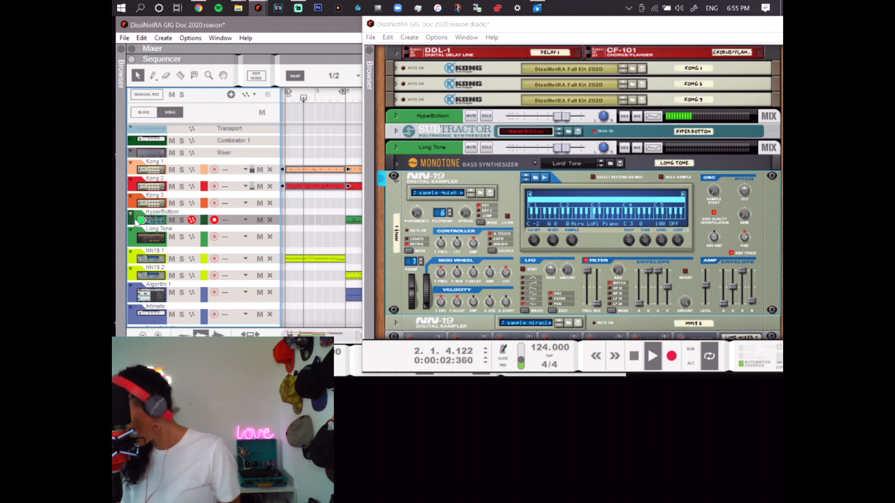
key("space")
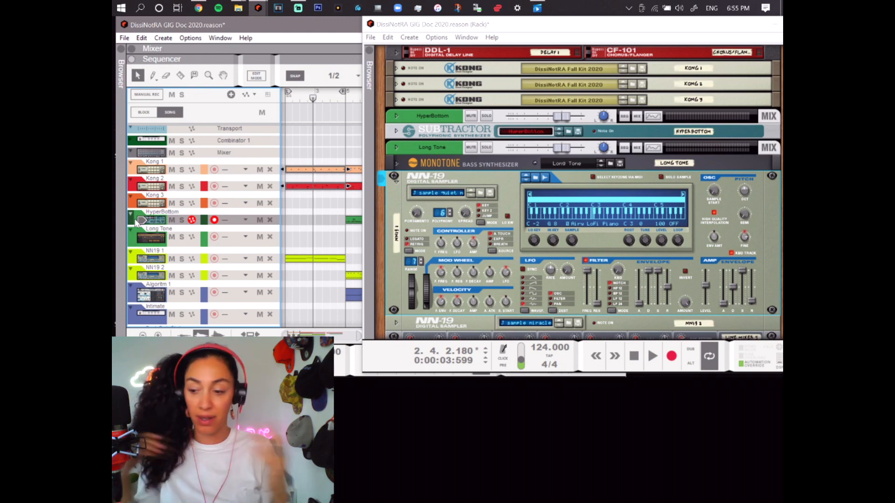
Step: Collapse the NN19 1 sampler in the rack
left_click(396, 180)
scroll(333, 222, "down", 3)
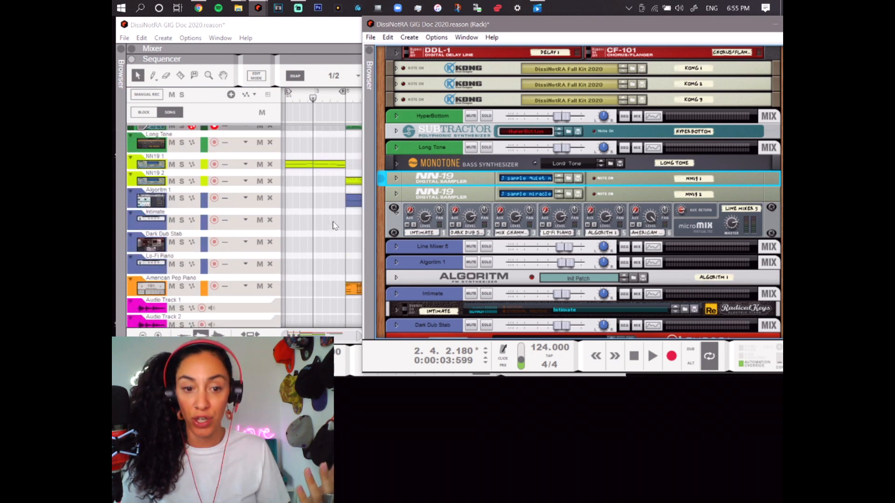
scroll(307, 261, "down", 3)
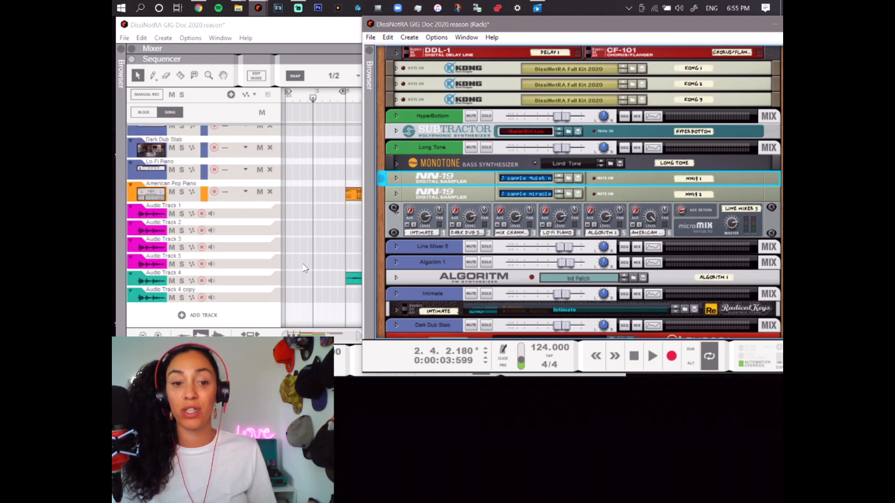